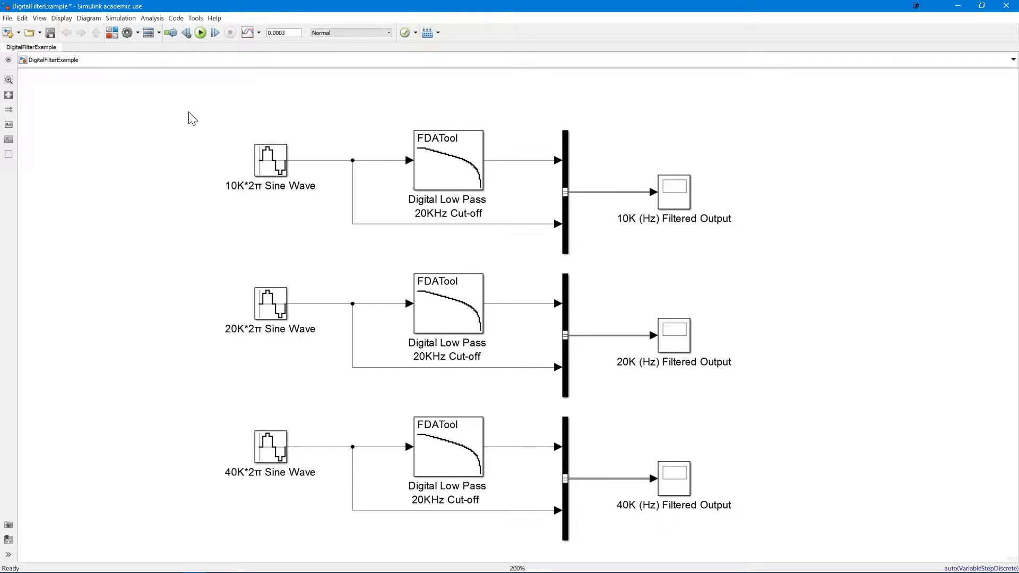
# - Inspect the 10K*2π Sine Wave block's parameters, including its sample time
pyautogui.moveTo(191, 82); pyautogui.dragTo(731, 254)
pyautogui.click(850, 255)
pyautogui.click(276, 154)
pyautogui.doubleClick(277, 165)
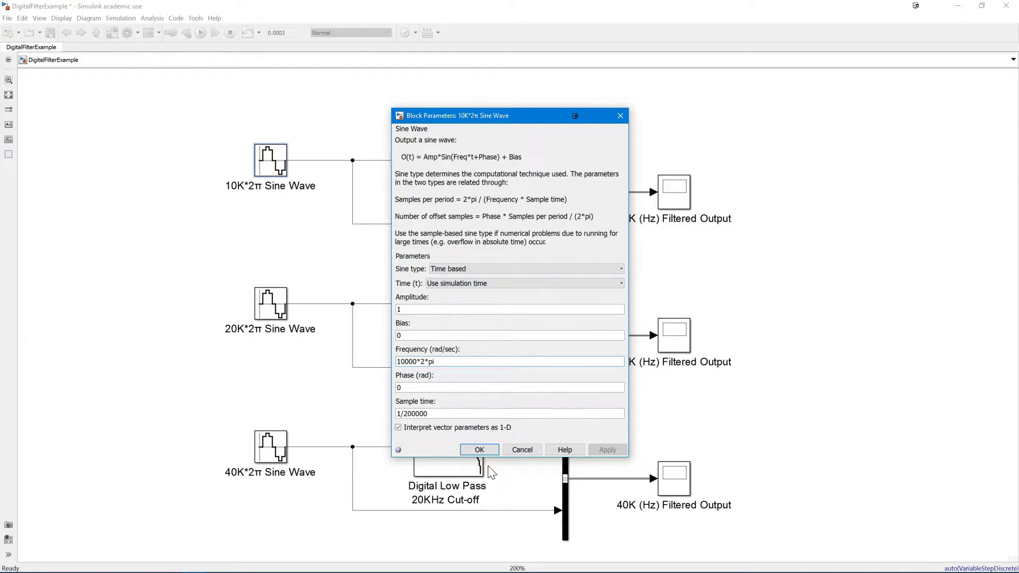
pyautogui.doubleClick(411, 414)
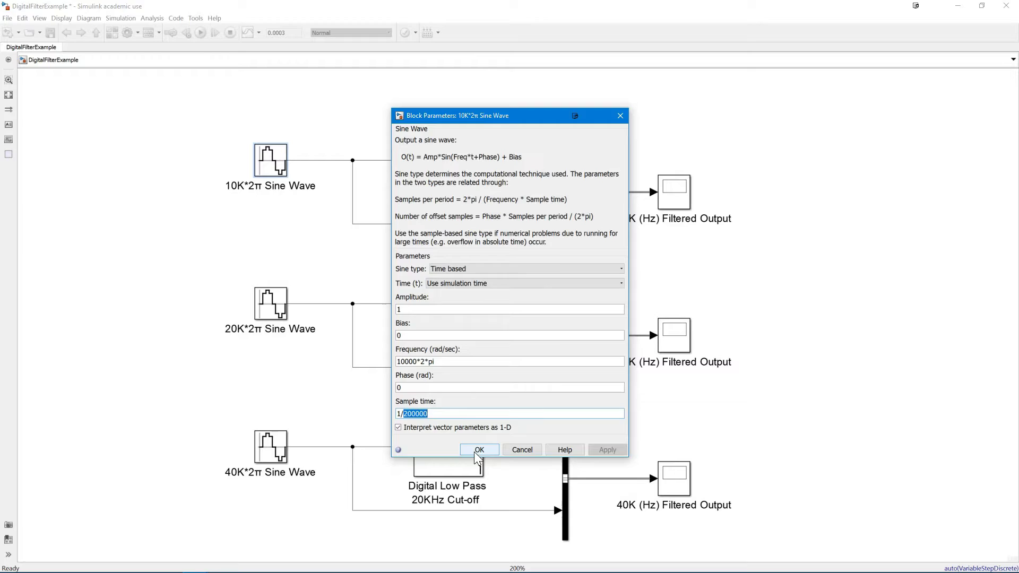
pyautogui.click(479, 449)
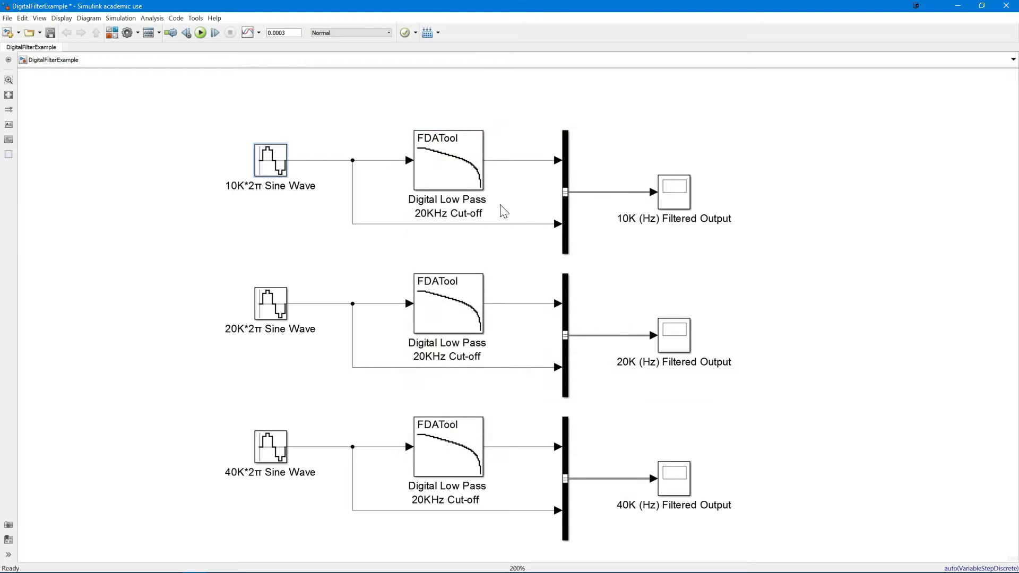
# - Open the filter designer of the first Digital Low Pass 20KHz Cut-off block
pyautogui.click(549, 109)
pyautogui.click(444, 159)
pyautogui.doubleClick(447, 163)
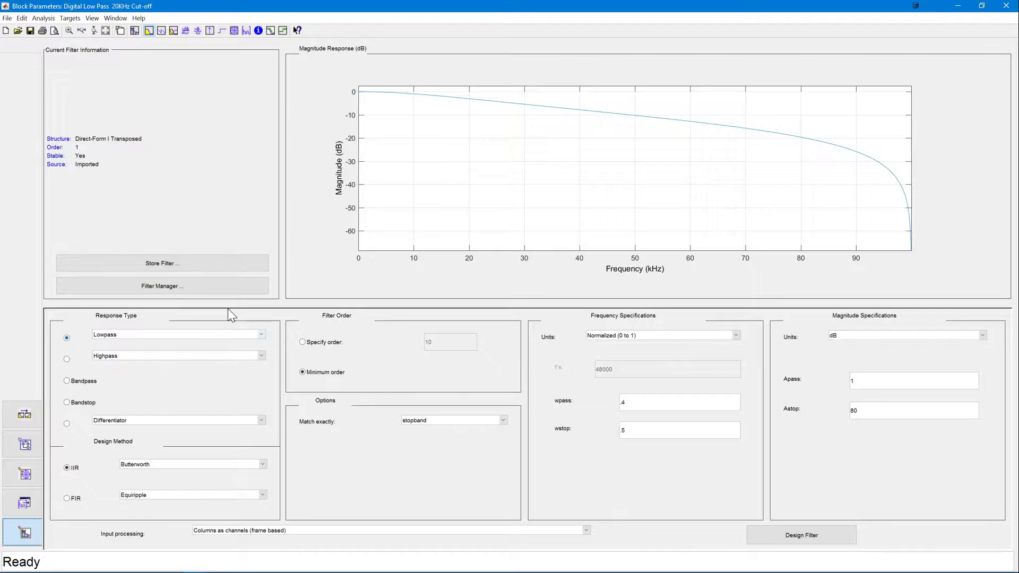
# - Display the imported coefficients: numerator [0.245 0.245], denominator [1 -0.509], 200000 Hz
pyautogui.click(16, 509)
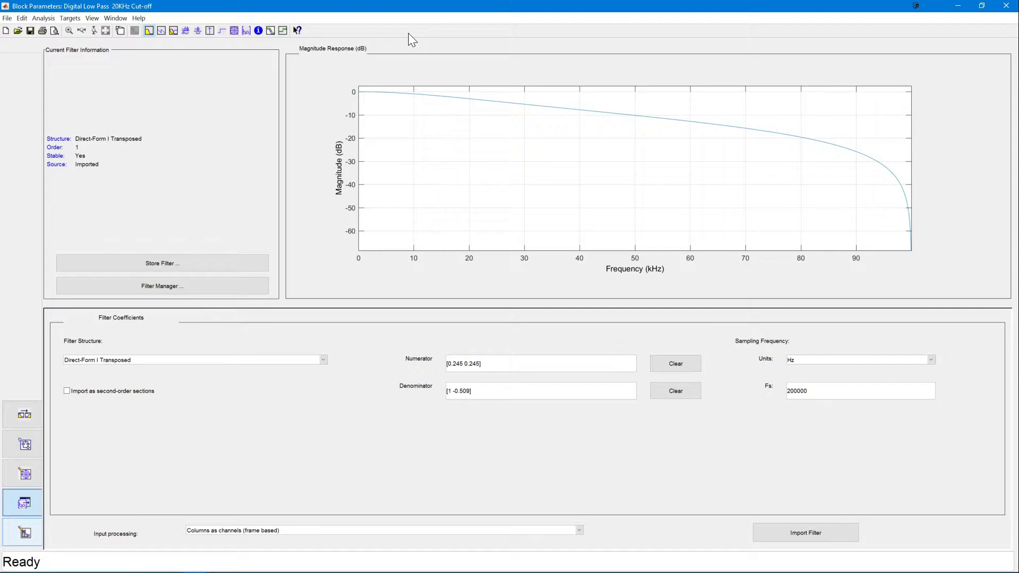
# - Mark the magnitude response at about 20.13 kHz (roughly -3.05 dB), then close the designer
pyautogui.click(469, 99)
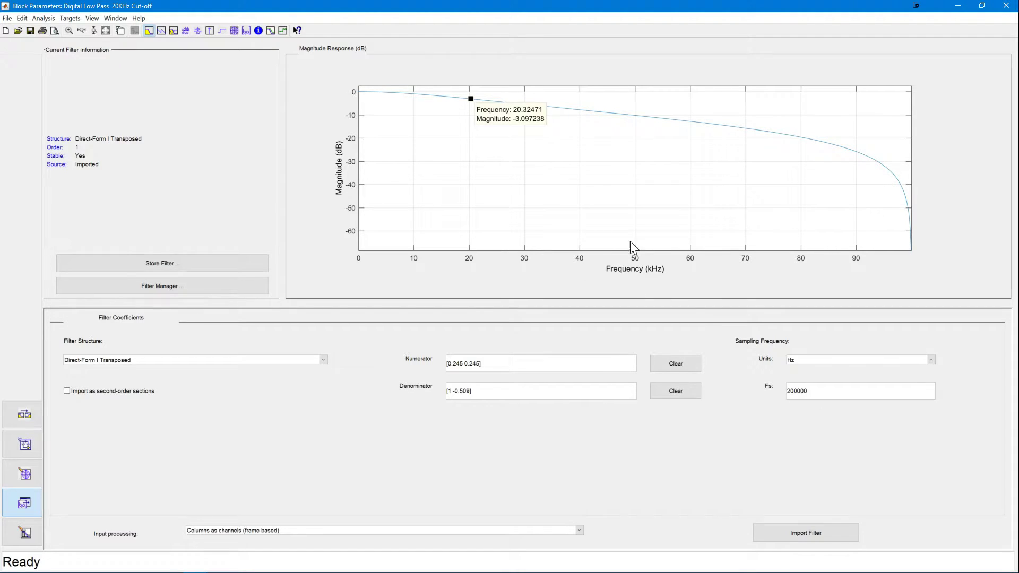
pyautogui.click(470, 97)
pyautogui.moveTo(470, 98); pyautogui.dragTo(469, 98)
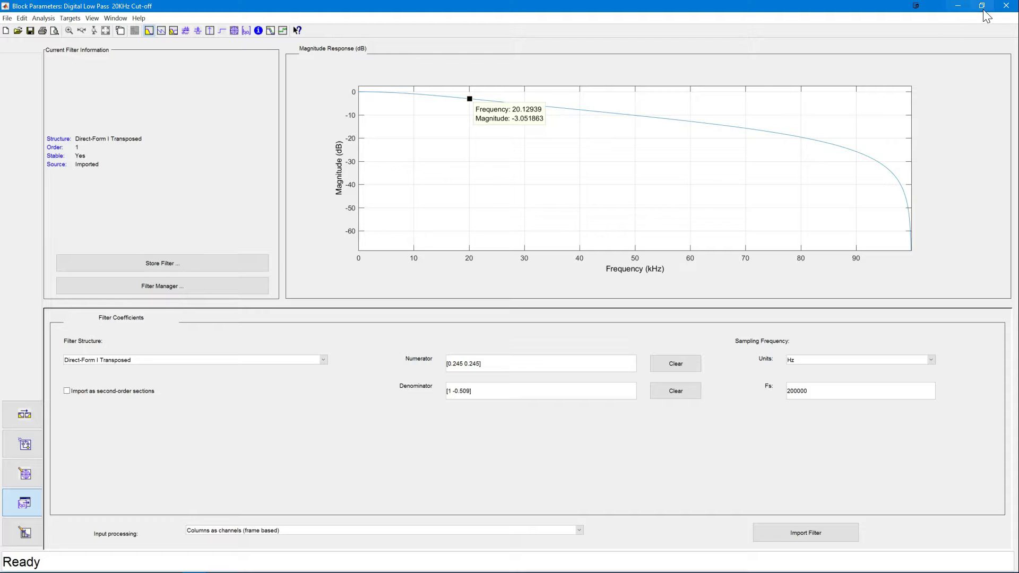
pyautogui.click(1004, 7)
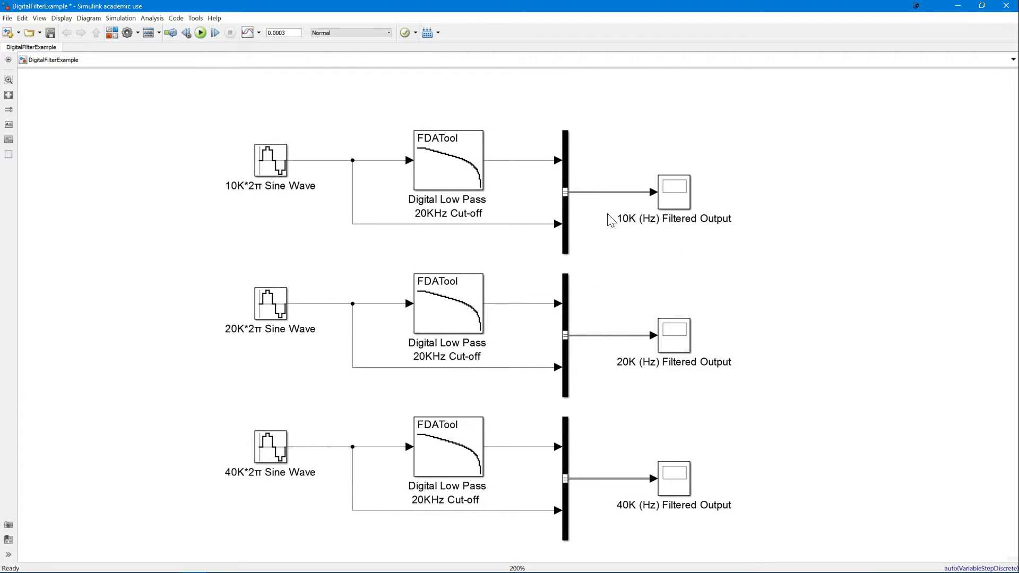
pyautogui.click(568, 198)
pyautogui.click(267, 98)
pyautogui.doubleClick(296, 32)
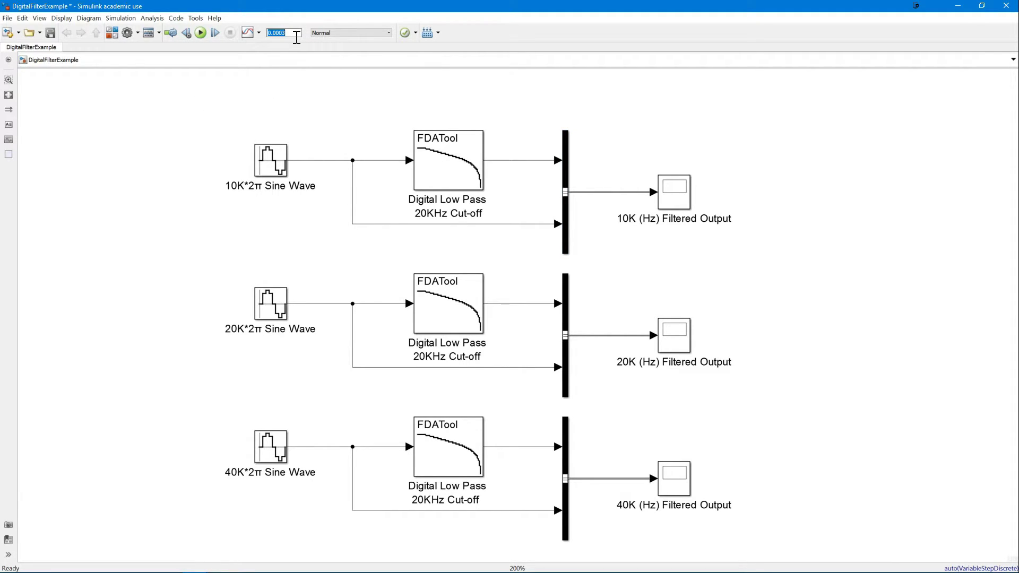
pyautogui.click(296, 124)
pyautogui.click(453, 179)
pyautogui.doubleClick(668, 194)
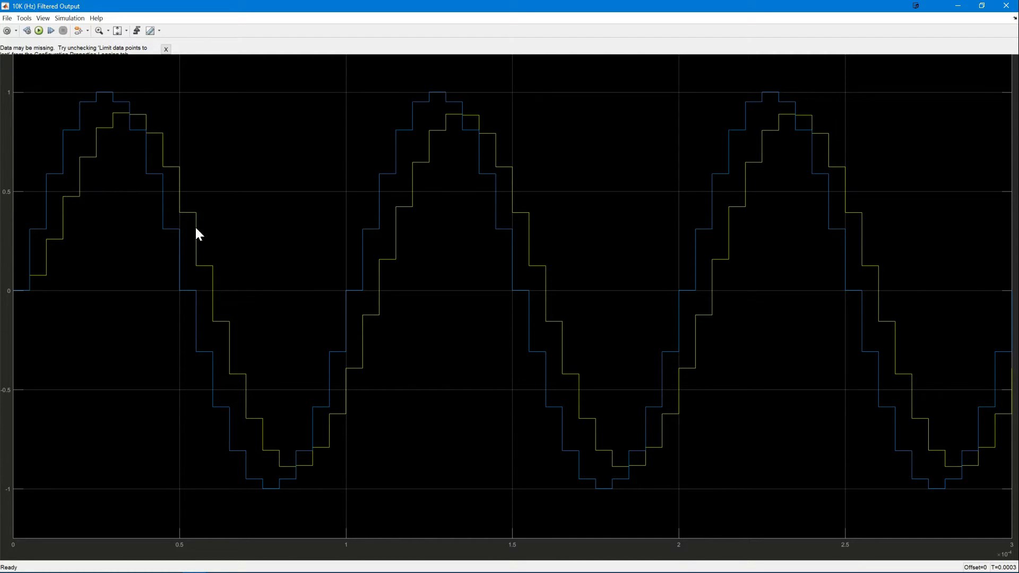
pyautogui.click(1005, 5)
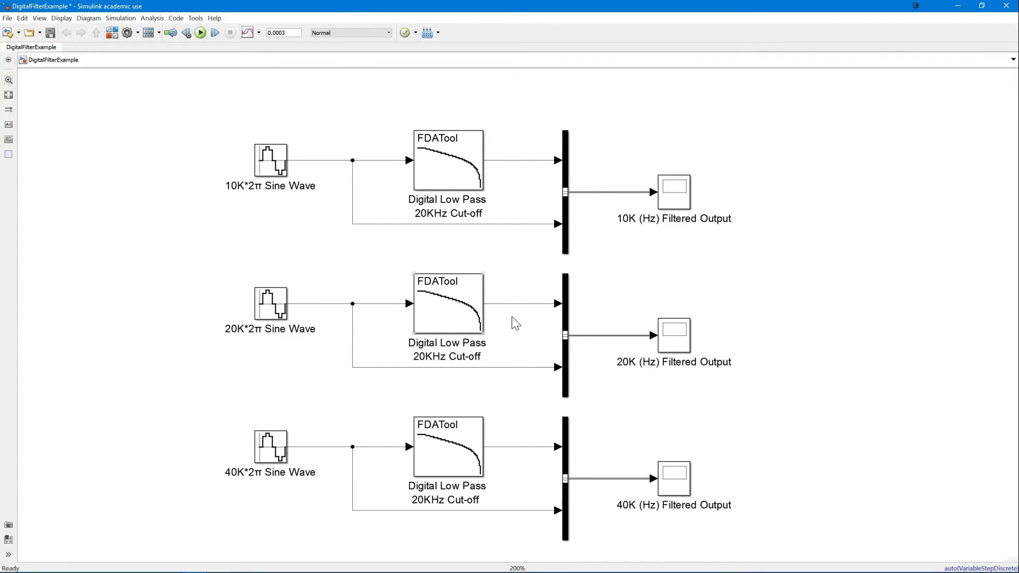
# - View the 20K (Hz) Filtered Output scope's reduced, lagging sine, then close it
pyautogui.click(445, 323)
pyautogui.click(674, 337)
pyautogui.doubleClick(675, 338)
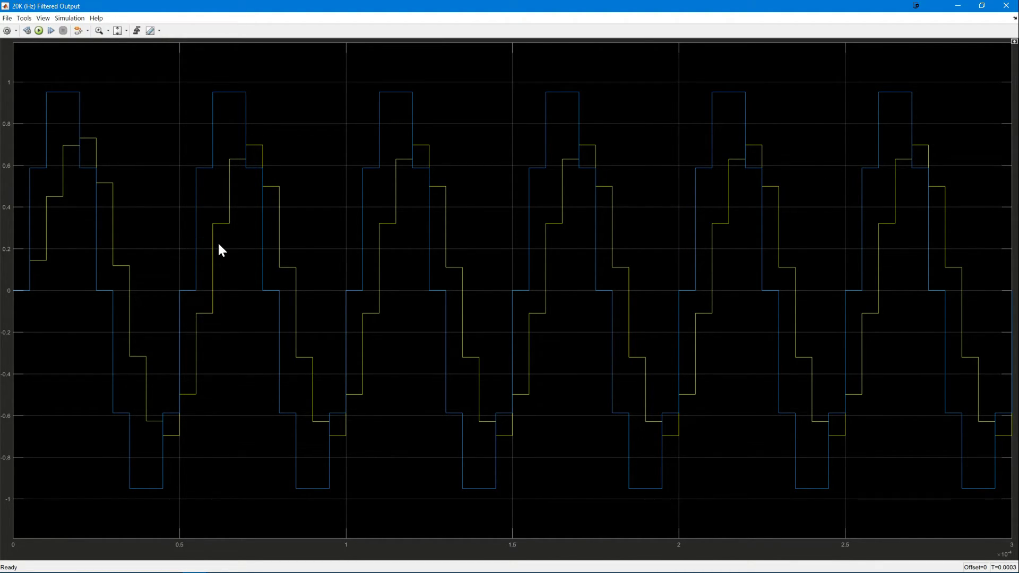
pyautogui.click(1006, 5)
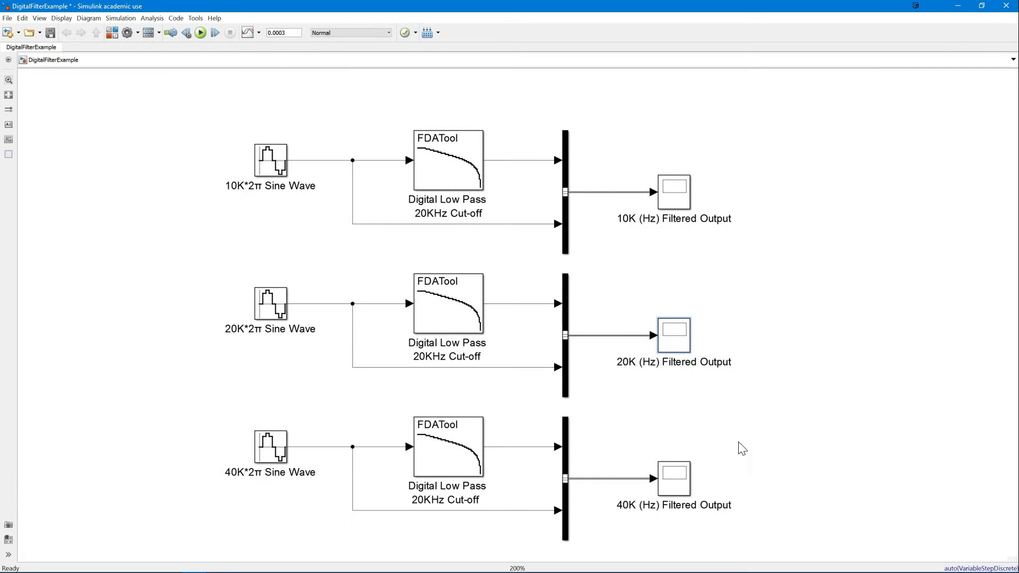
# - In the 40K row filter's designer, mark the response at 40.00 kHz, about -7.79 dB
pyautogui.doubleClick(455, 448)
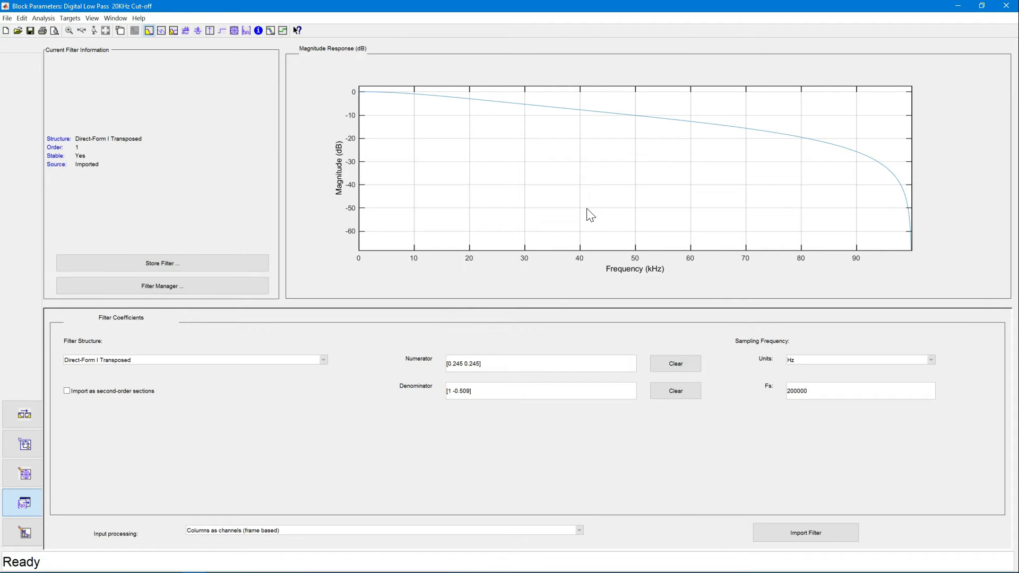
pyautogui.click(580, 112)
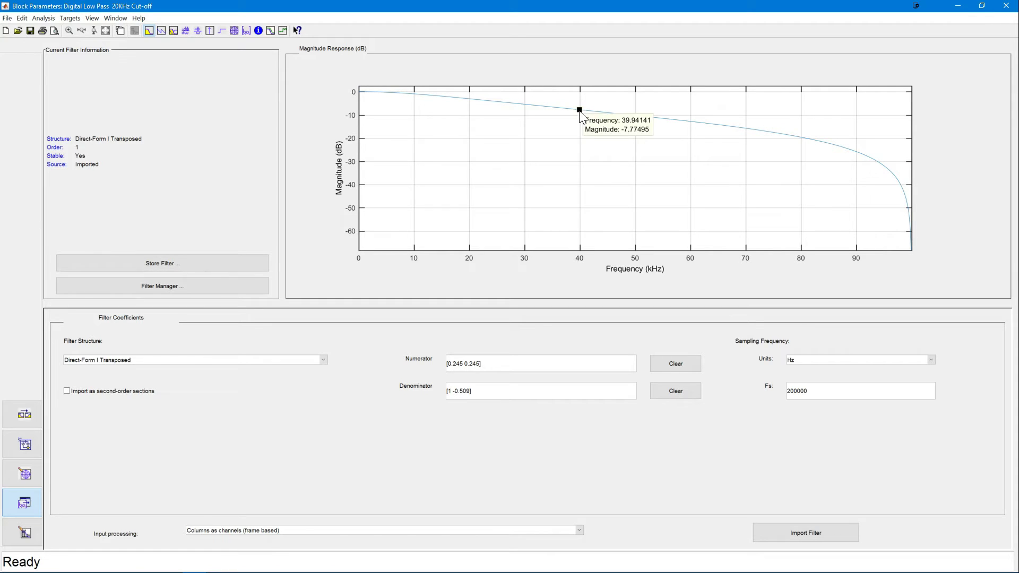
pyautogui.moveTo(579, 113); pyautogui.dragTo(580, 112)
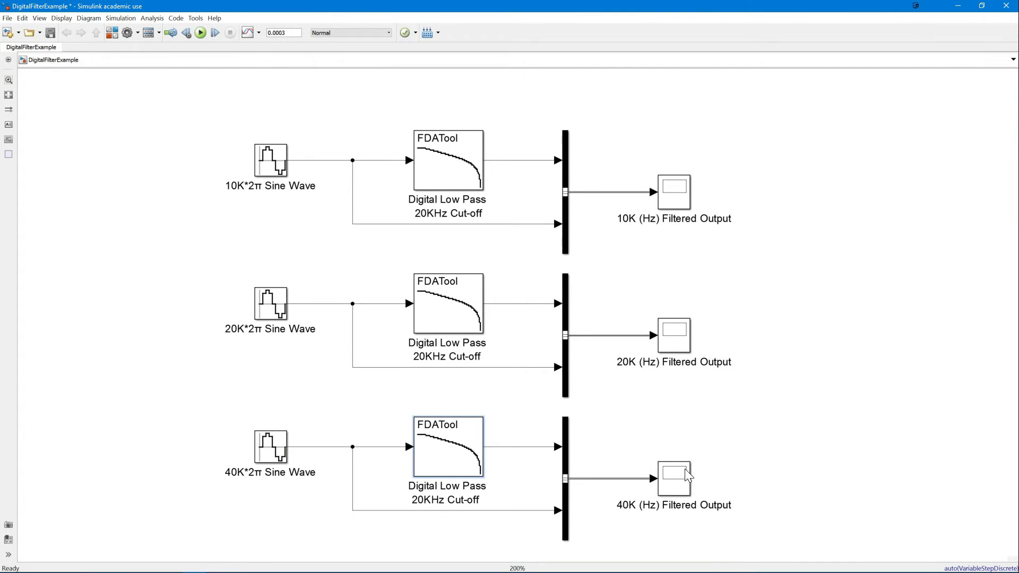
# - Show the 40K (Hz) Filtered Output scope with the attenuated, lagging output against the input sine
pyautogui.doubleClick(681, 474)
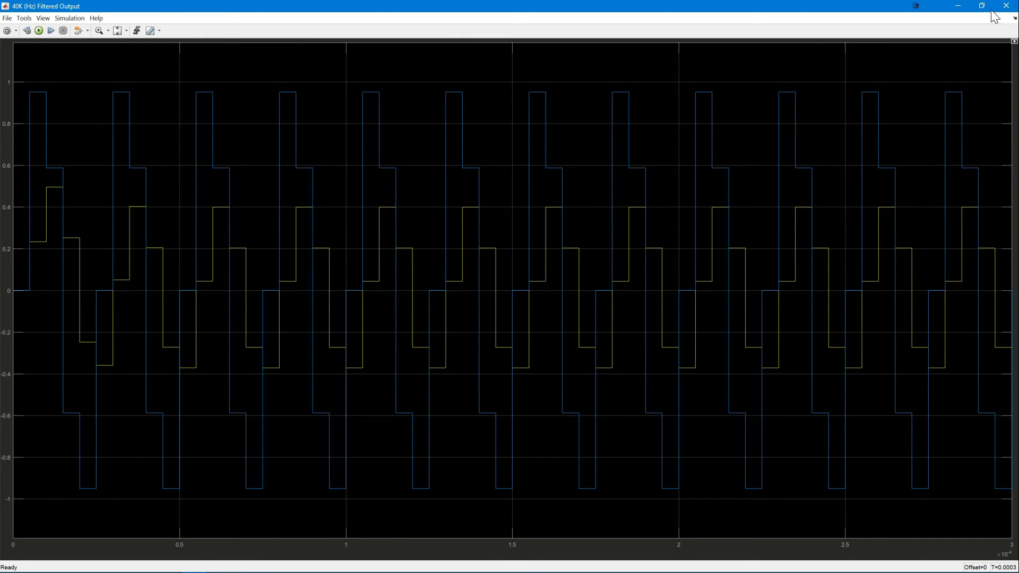
# - Close the 40K (Hz) Filtered Output scope window to return to the DigitalFilterExample diagram
pyautogui.click(1005, 5)
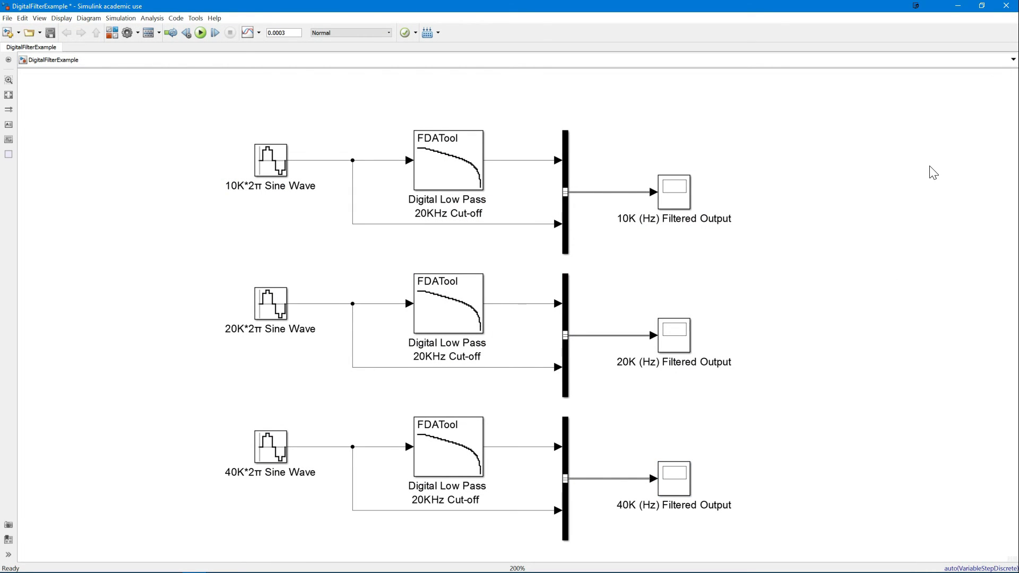